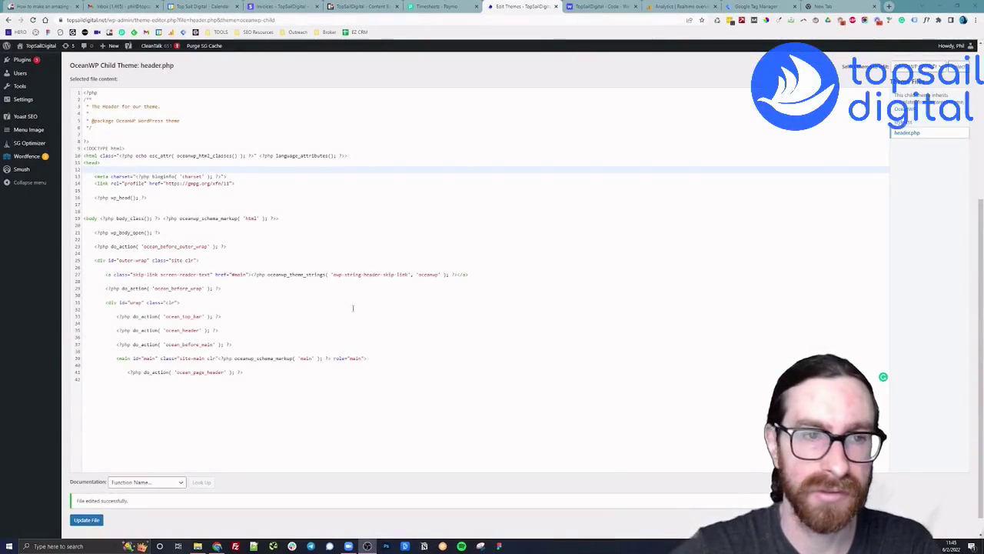
Step: Close the TopSailDigital - Code document that is open next to the theme editor
scroll(352, 308, "up", 3)
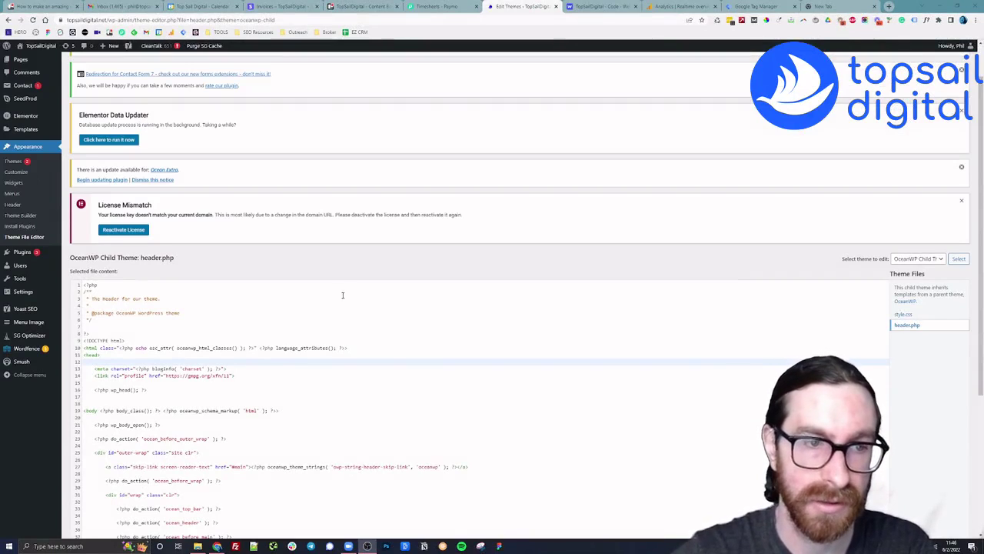
scroll(342, 294, "up", 1)
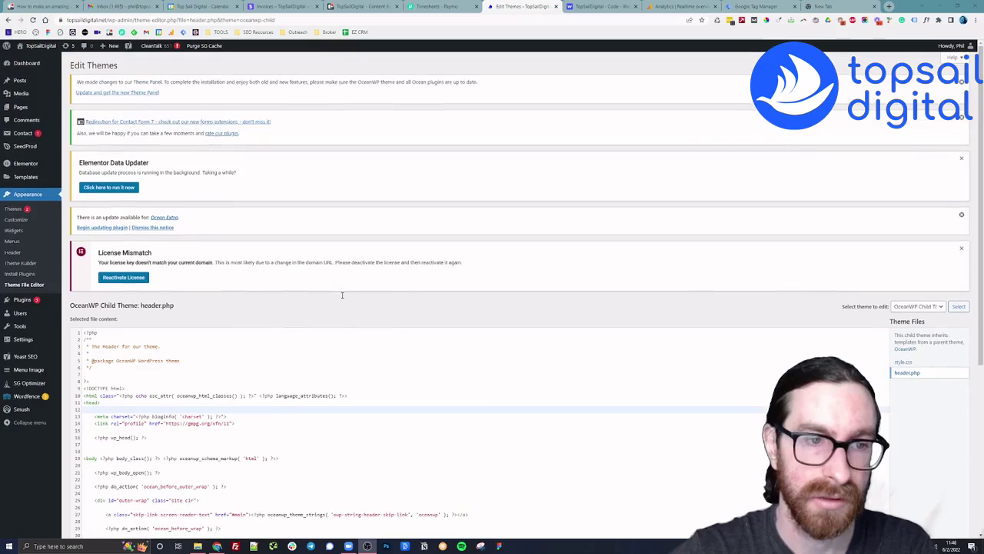
left_click_drag(523, 6, 600, 6)
left_click(556, 7)
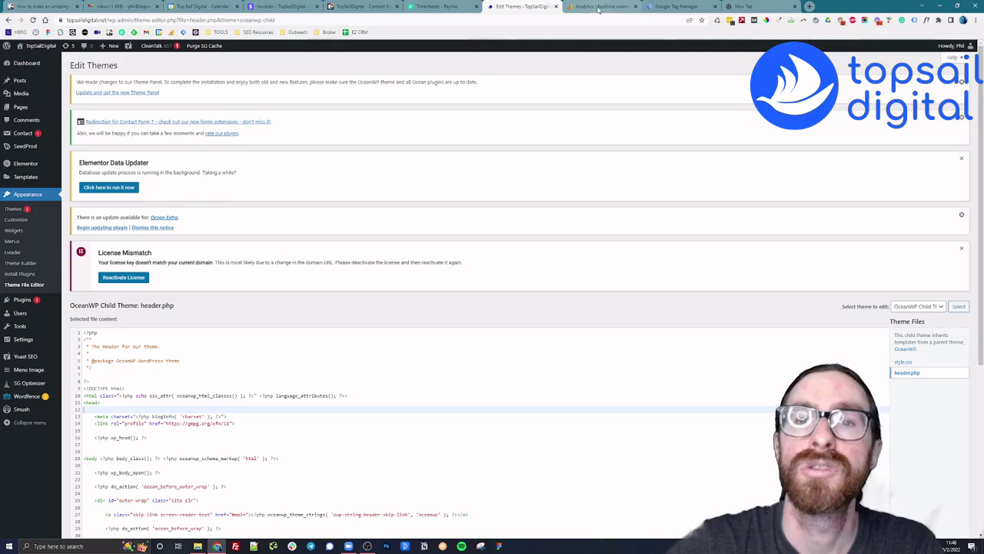
Step: Switch to Google Analytics, select the topsaildigital.com GA4 property and open its admin settings
left_click(594, 12)
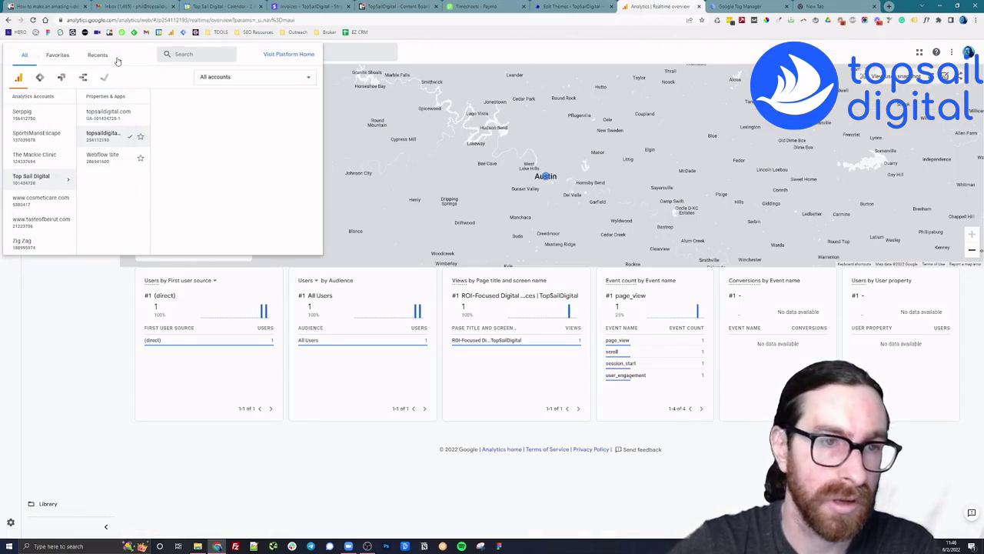
left_click(119, 139)
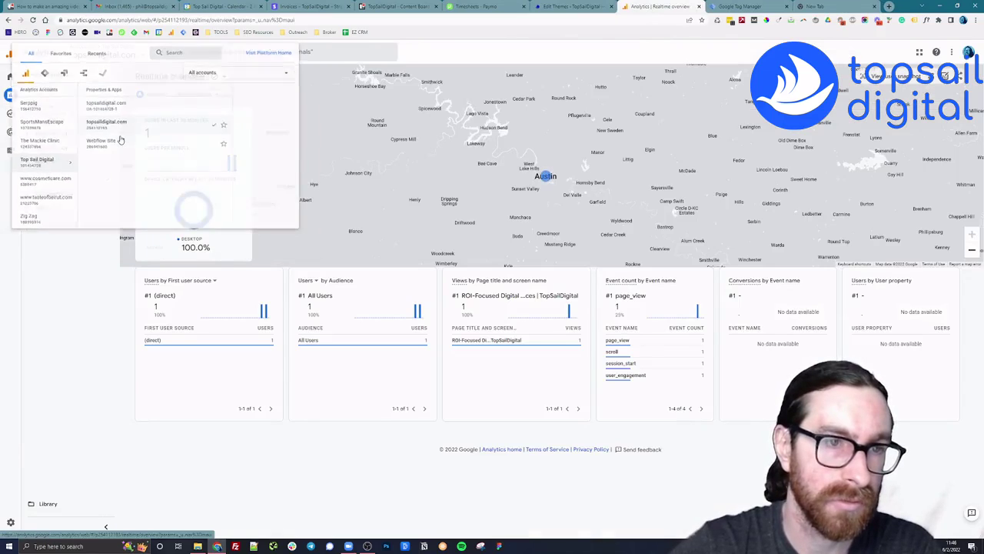
left_click(11, 522)
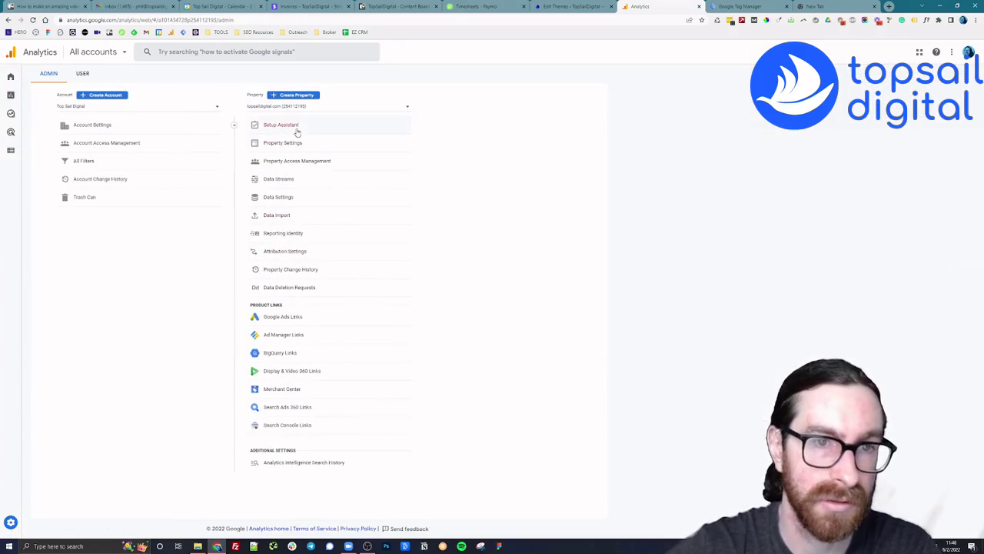
Step: Go through the Setup Assistant's tag installation to the topsaildigital.com web stream and copy its Measurement ID
left_click(297, 129)
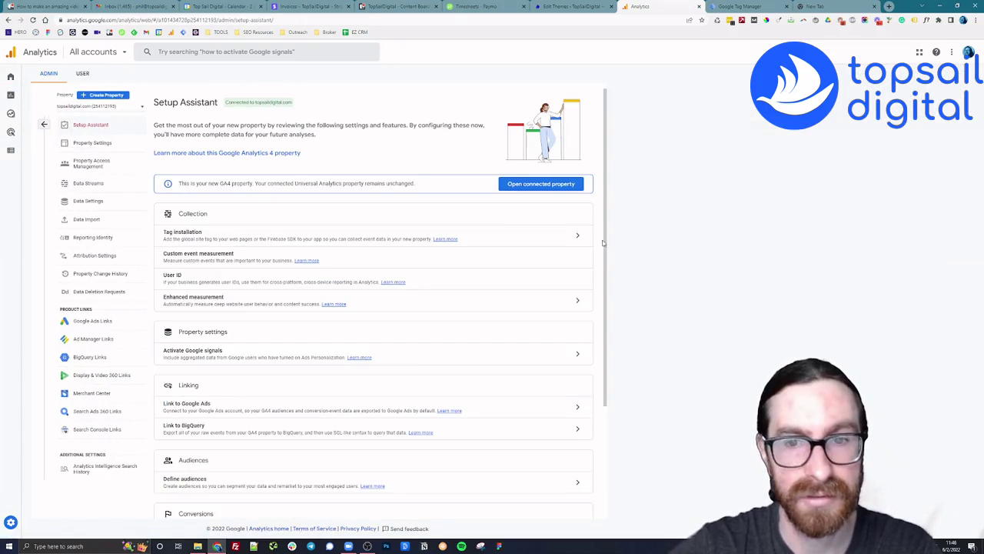
left_click(581, 238)
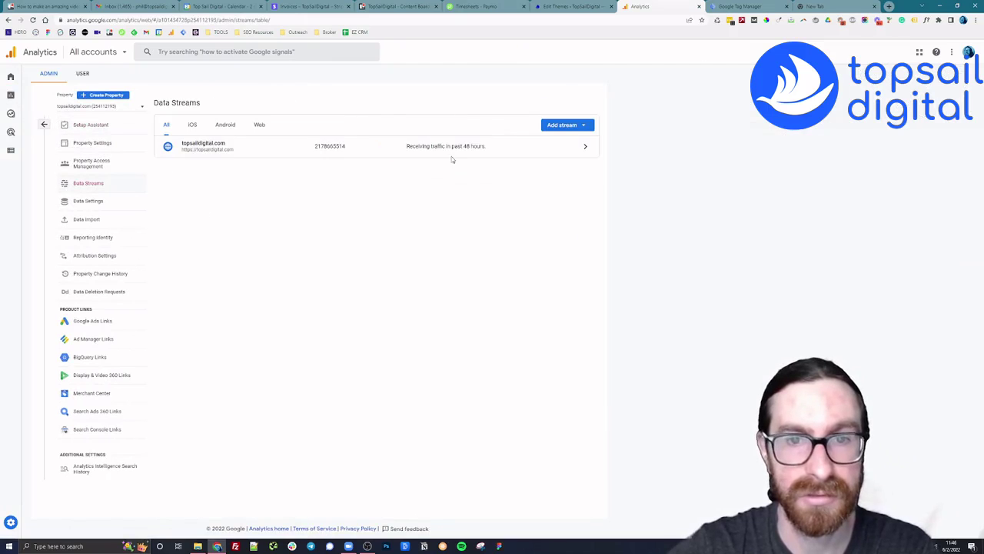
left_click(434, 146)
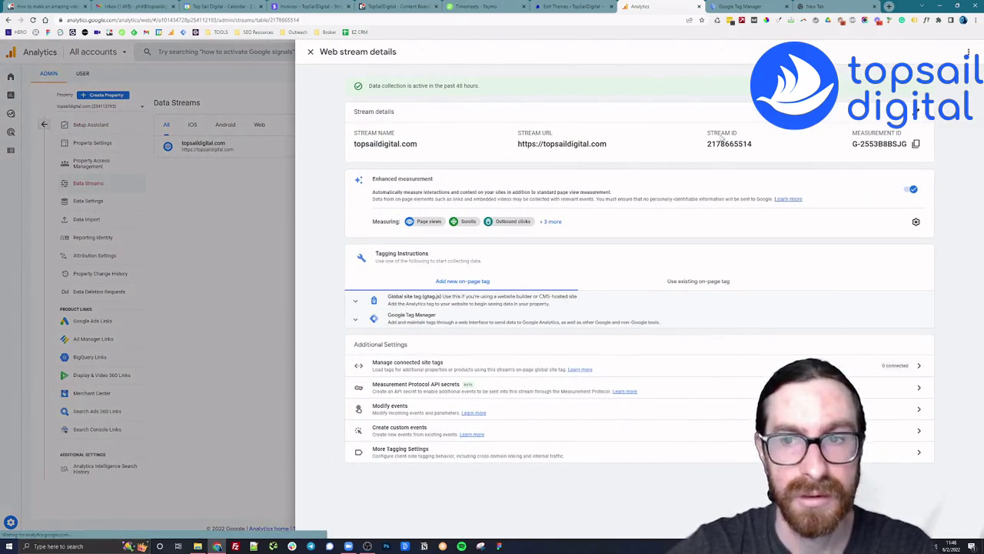
left_click(917, 145)
Step: Switch to Google Tag Manager and open the tags list of the topsaildigital.net container
left_click(734, 6)
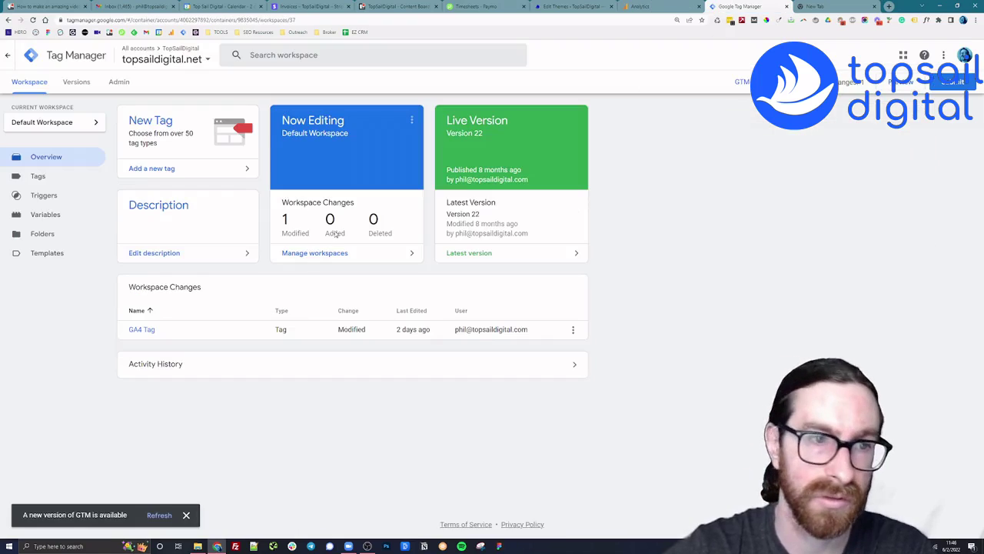
left_click(56, 182)
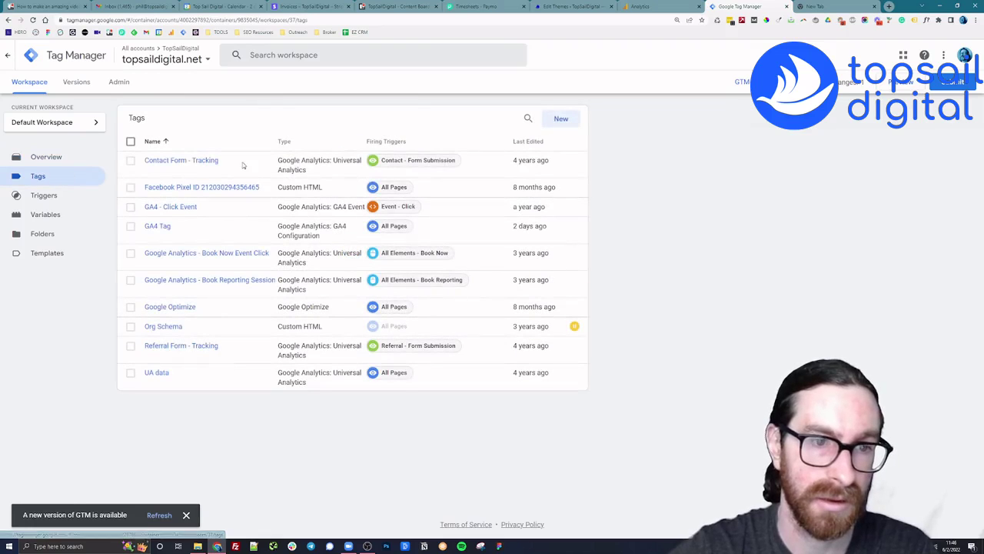
Step: Try to delete the existing GA4 Tag from the container
left_click(160, 227)
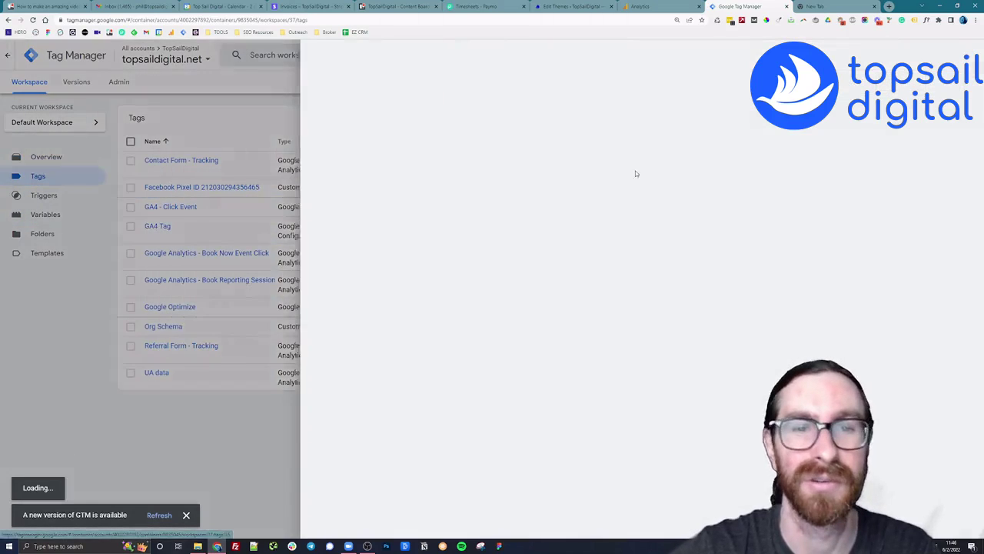
left_click(966, 54)
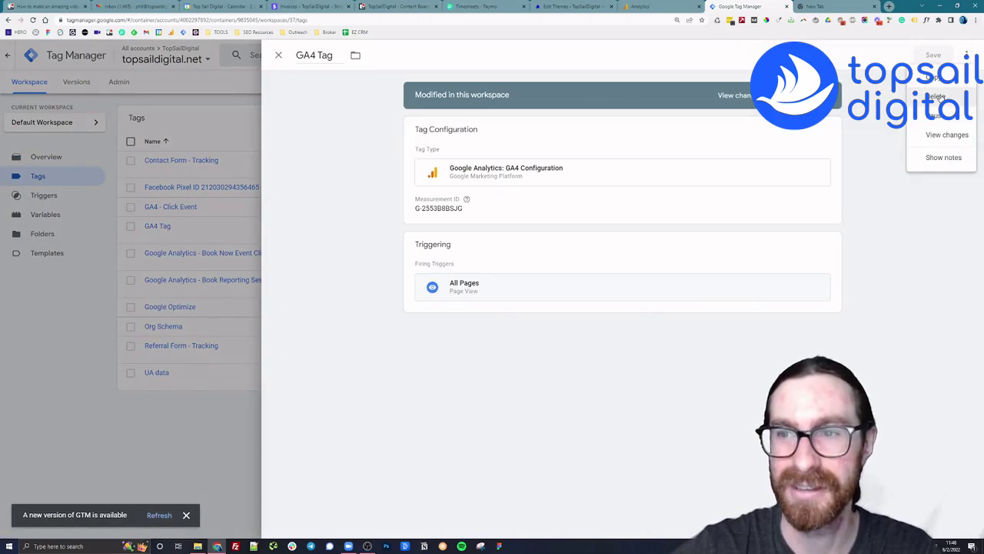
left_click(936, 97)
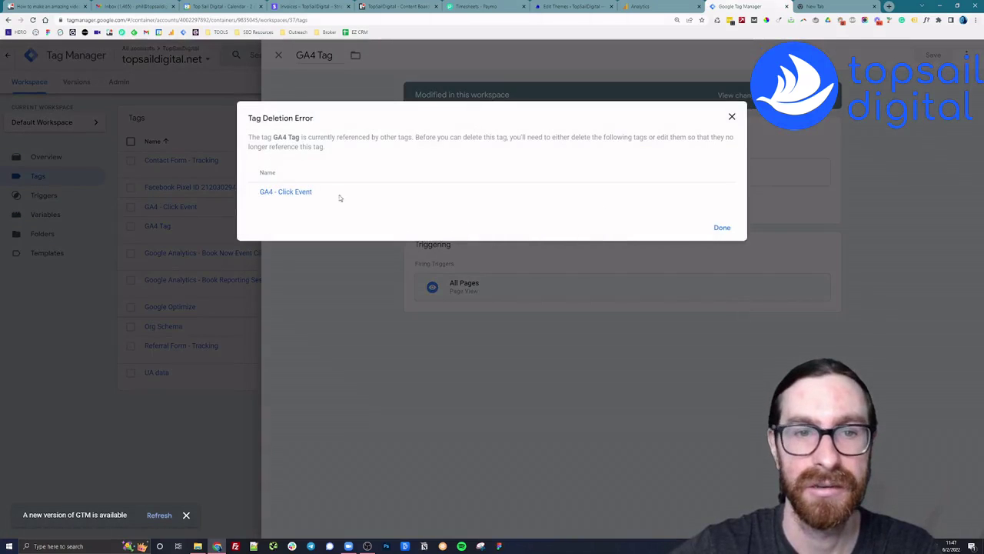
left_click(722, 228)
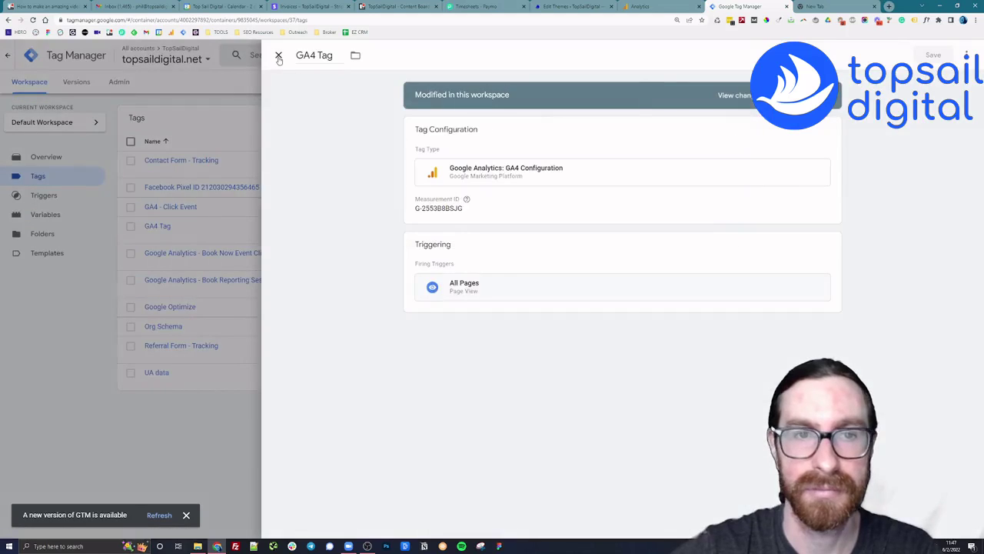
left_click(278, 55)
left_click(44, 195)
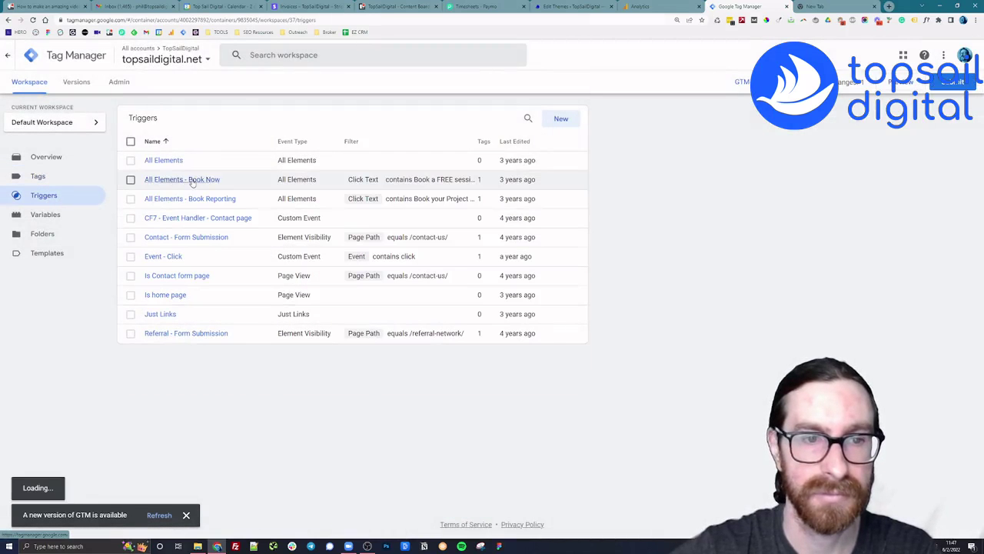
Step: Create a new tag named GA4 Tag of type Google Analytics: GA4 Configuration and enter the copied Measurement ID
left_click(67, 175)
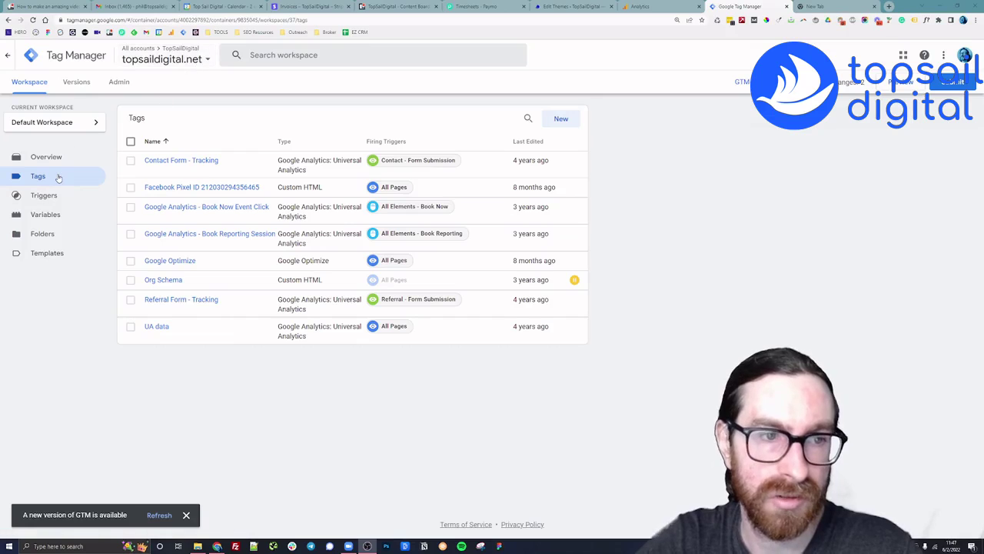
left_click(573, 119)
left_click(311, 54)
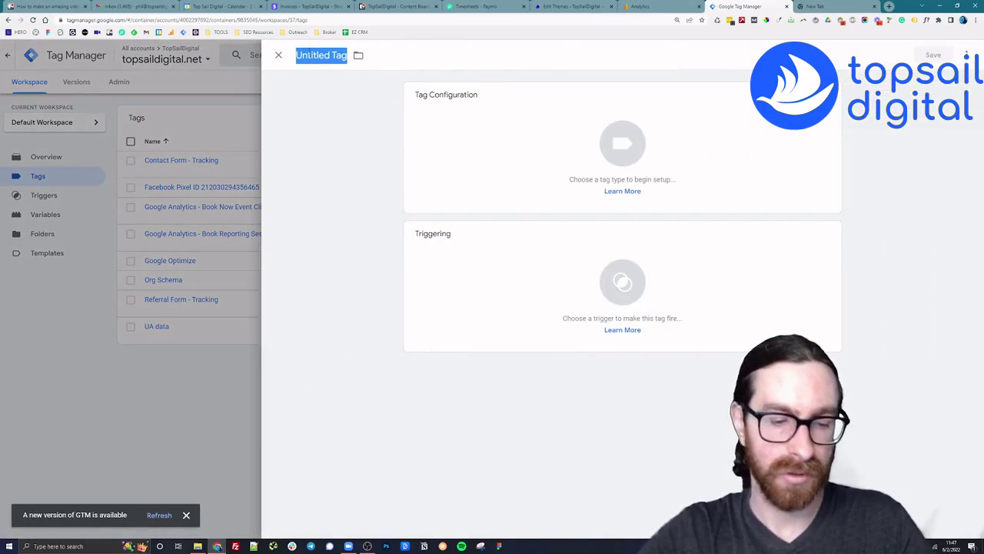
type("GA4 Tag")
left_click(642, 176)
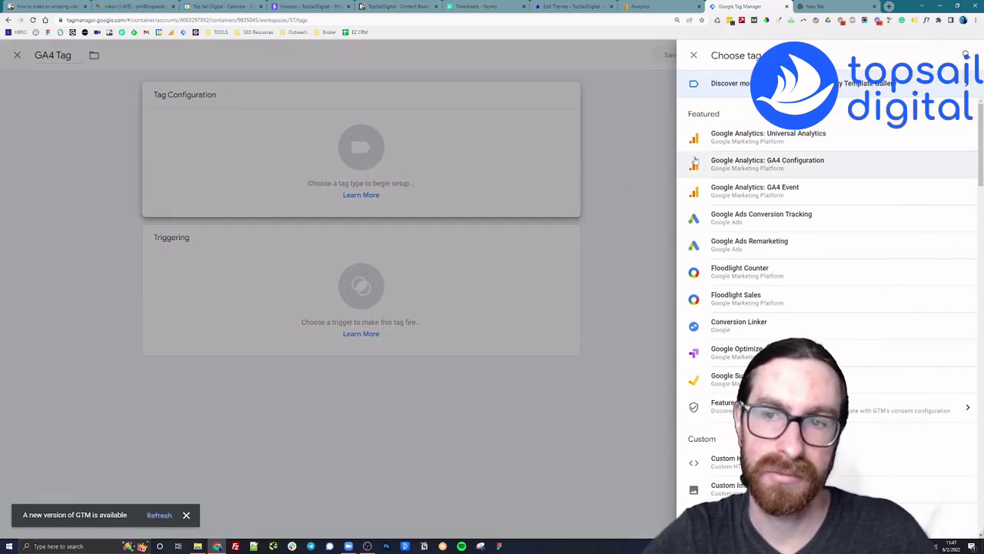
left_click(699, 164)
left_click(488, 194)
key("ctrl+v")
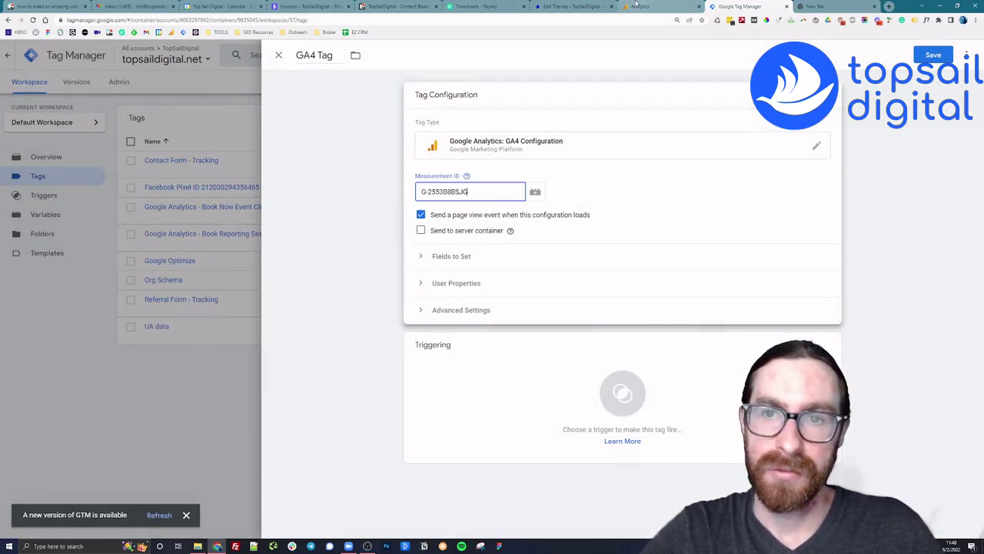
Step: Assign the All Pages page view trigger to the new tag and save it
left_click(625, 369)
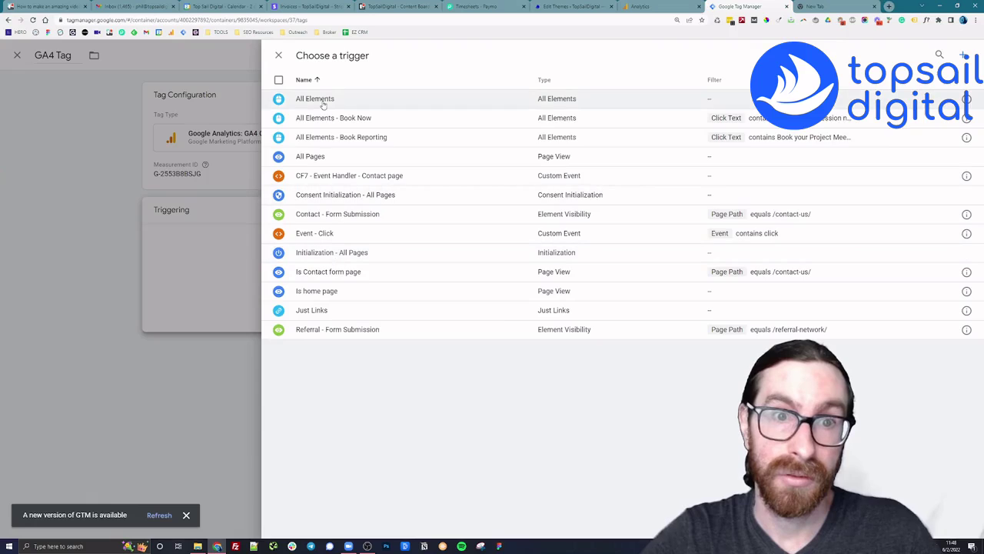
left_click(331, 155)
left_click(930, 55)
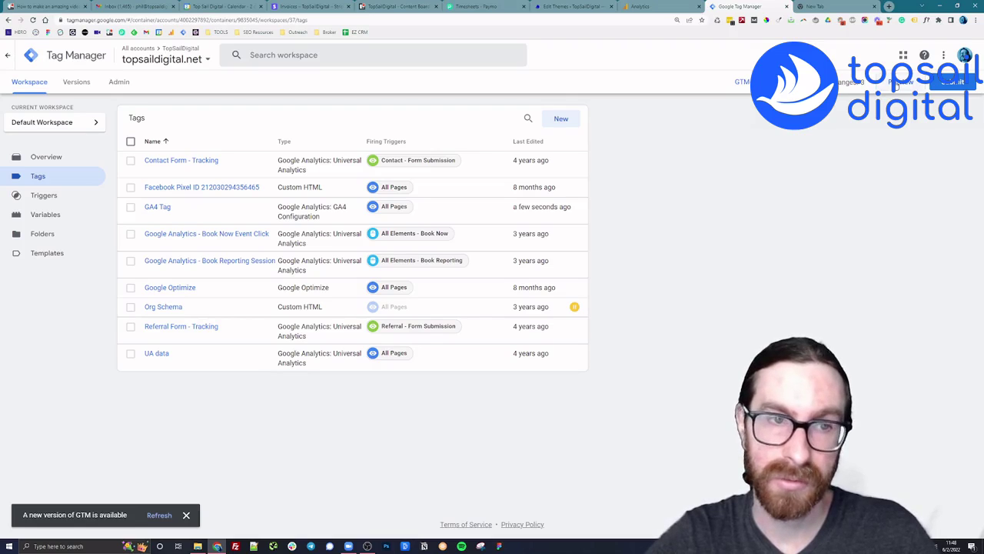
Step: Open the container's Install Google Tag Manager instructions in the admin area and copy the head code snippet
left_click(126, 86)
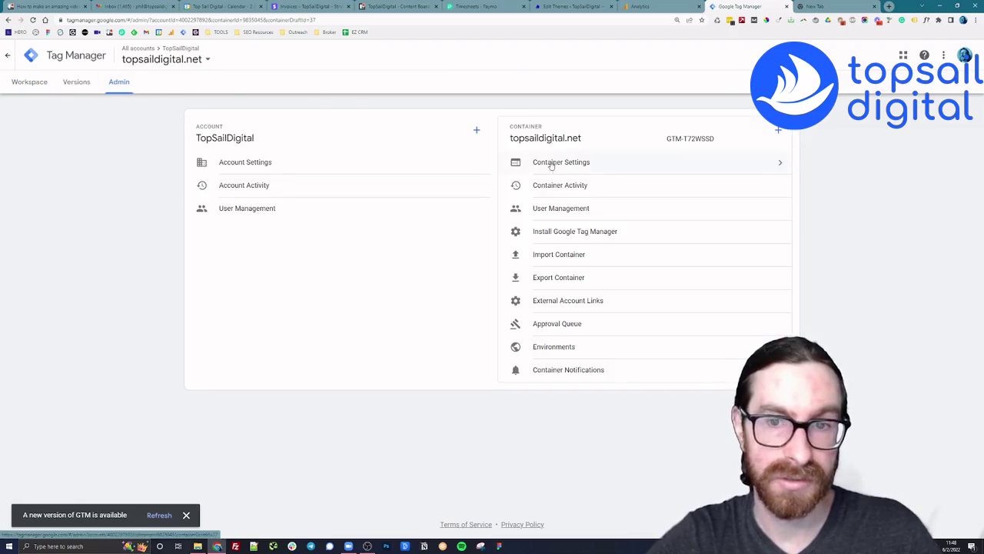
left_click(585, 238)
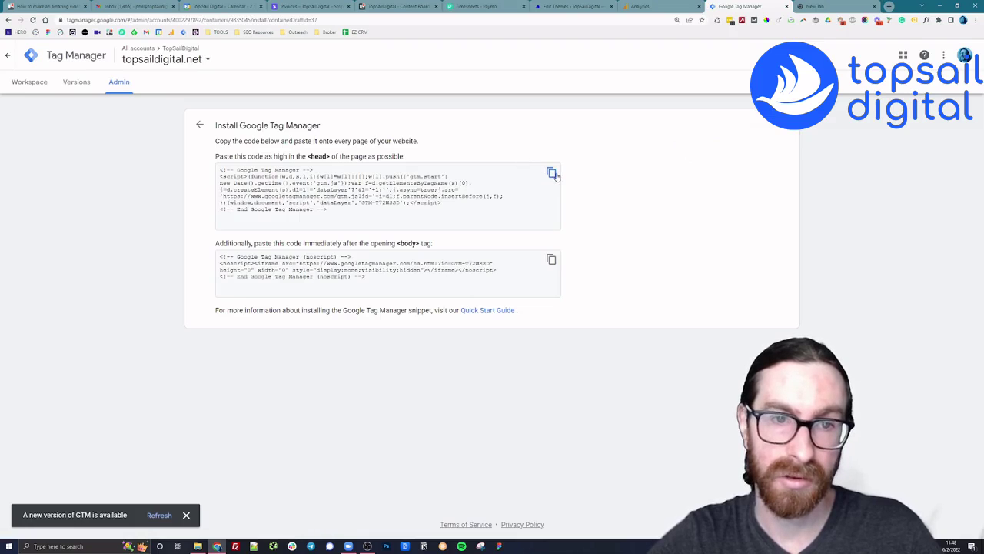
left_click(552, 173)
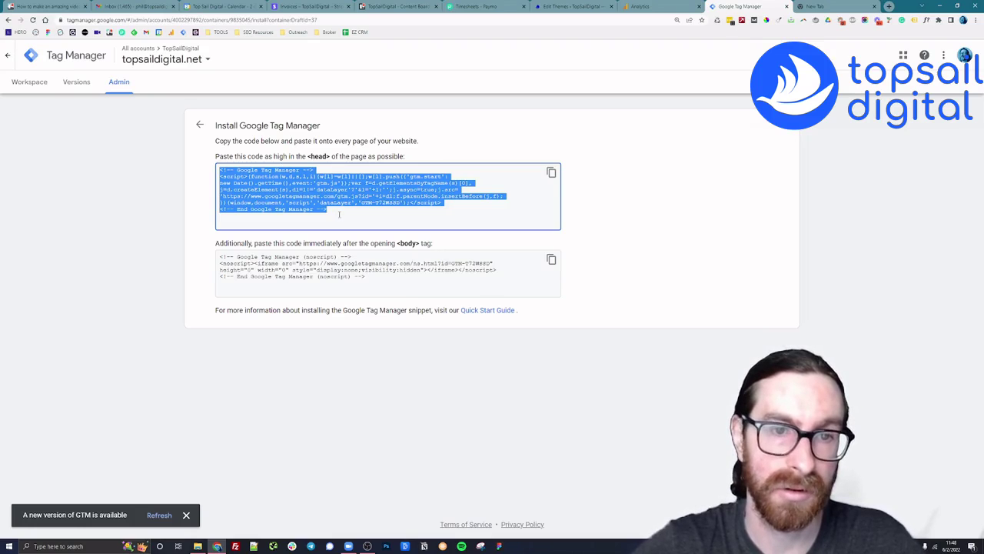
Step: Switch to the WordPress theme file editor and open the OceanWP child theme's header.php
left_click(549, 7)
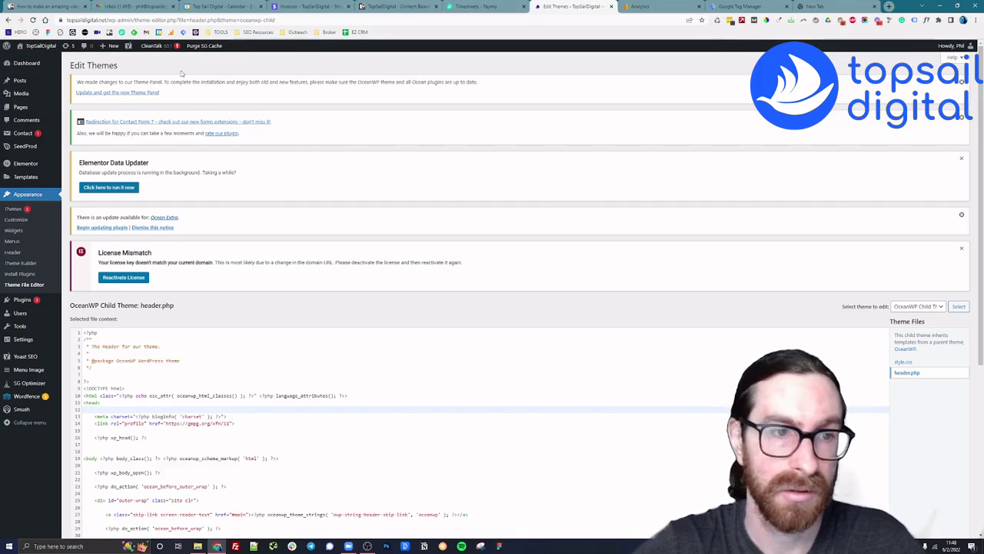
left_click(37, 286)
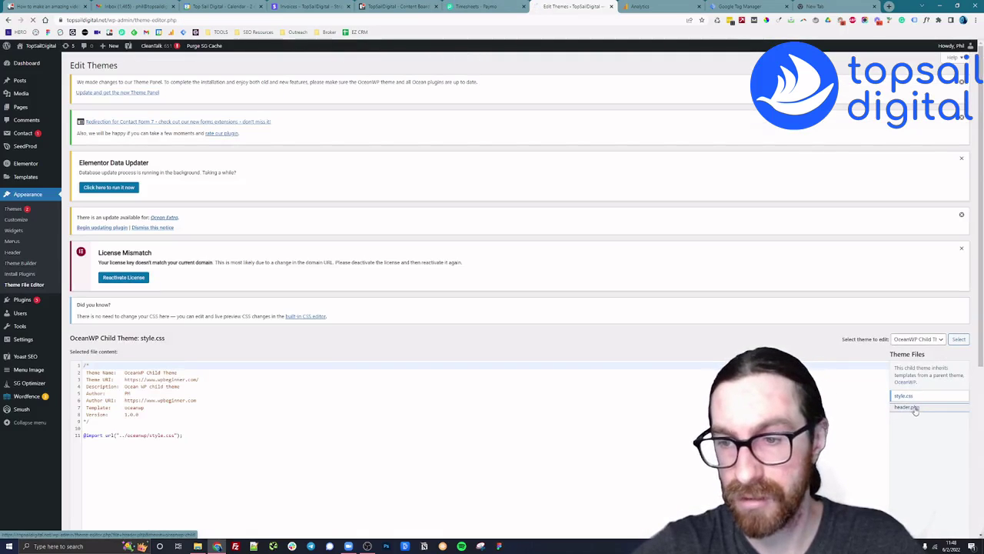
left_click(909, 407)
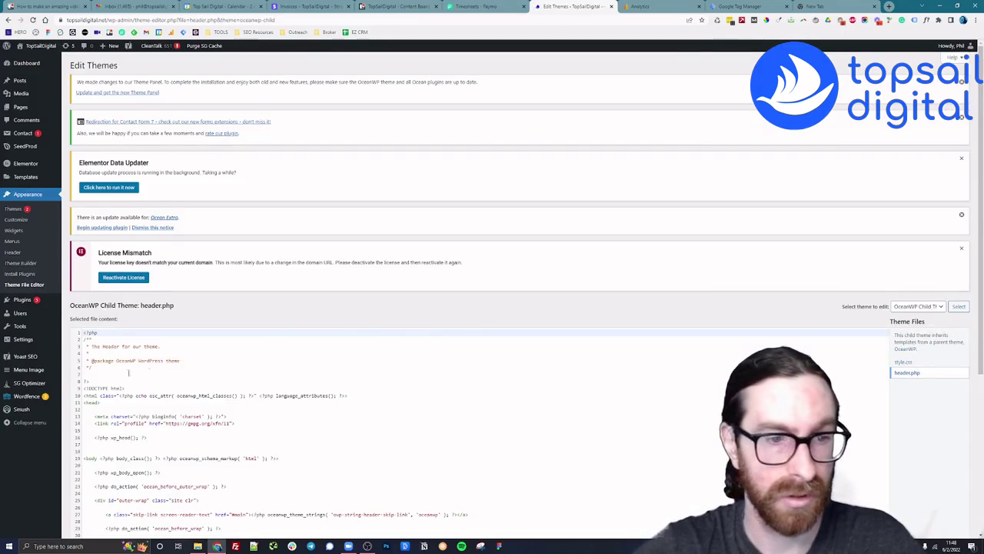
Step: Paste the Google Tag Manager snippet directly below the opening head tag in header.php and update the file
scroll(114, 375, "down", 1)
left_click(92, 366)
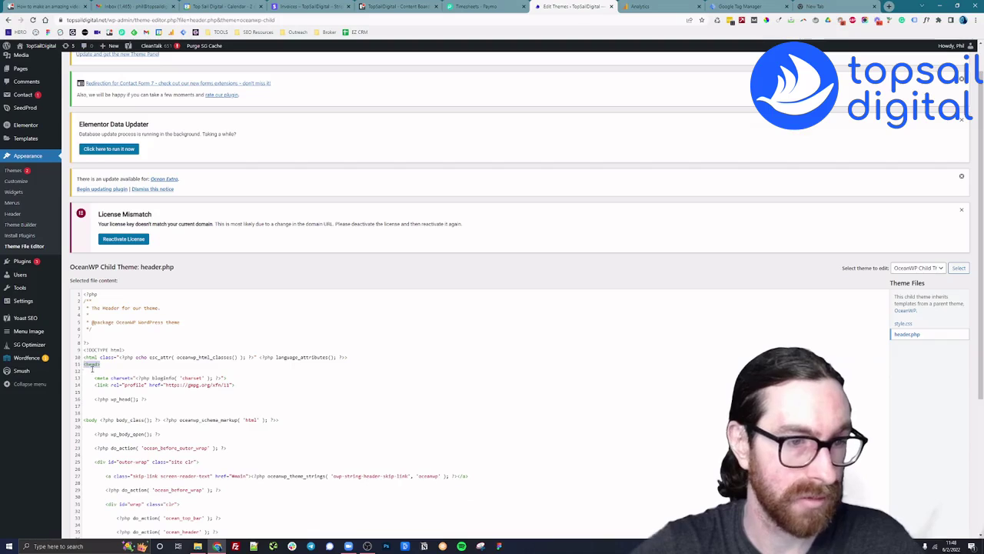
key("ctrl+v")
scroll(457, 279, "down", 3)
left_click(85, 508)
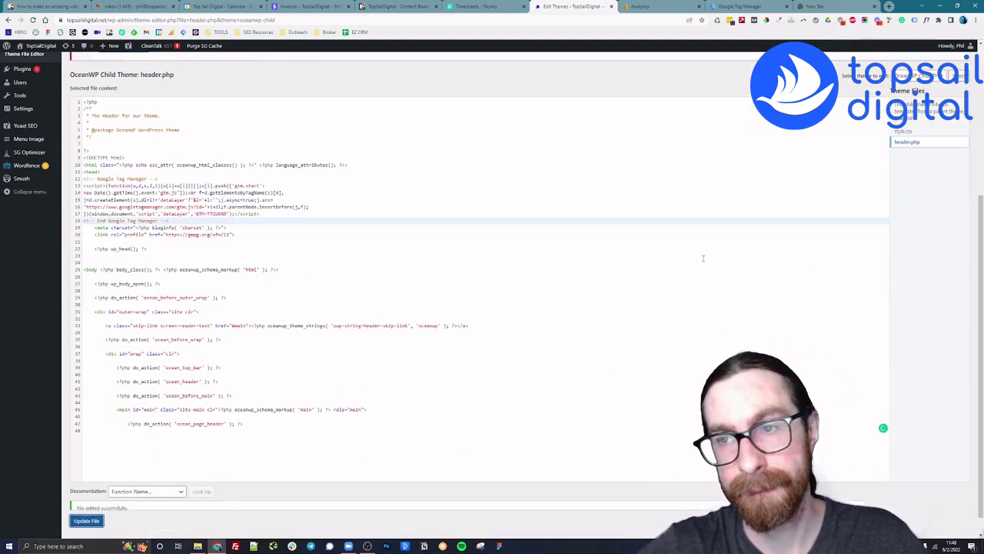
Step: Open footer.php of the parent OceanWP theme and examine its end around the closing body and html tags
scroll(705, 238, "up", 1)
left_click(907, 157)
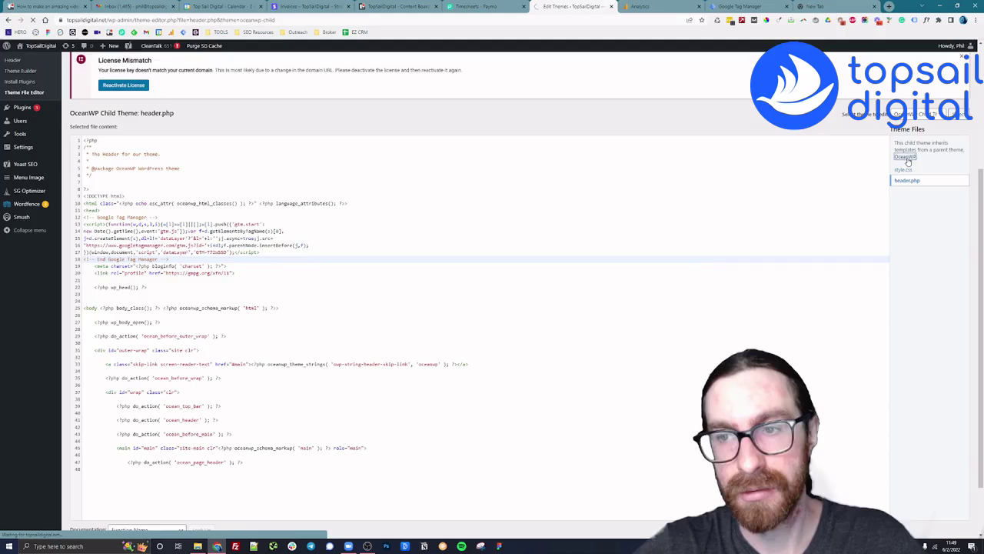
scroll(941, 382, "down", 2)
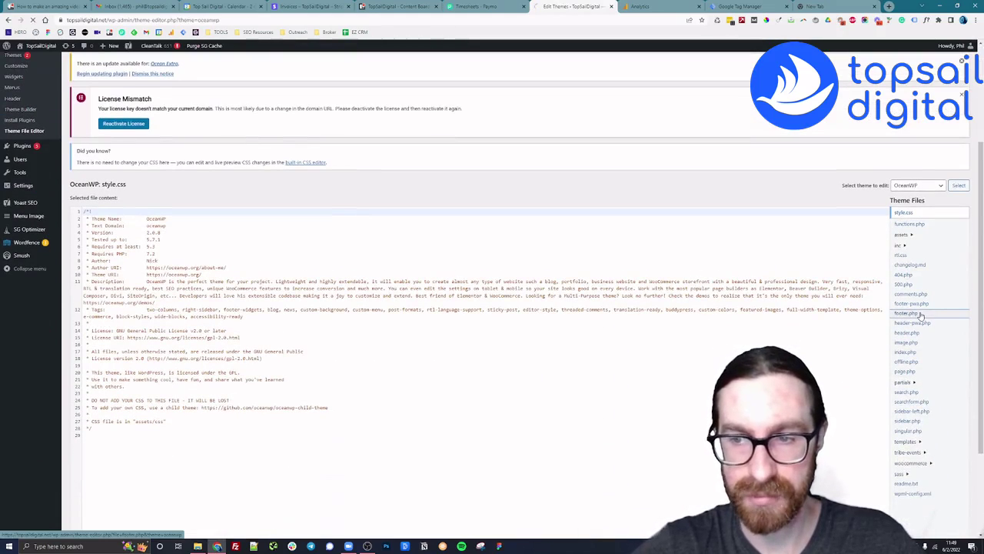
left_click(920, 313)
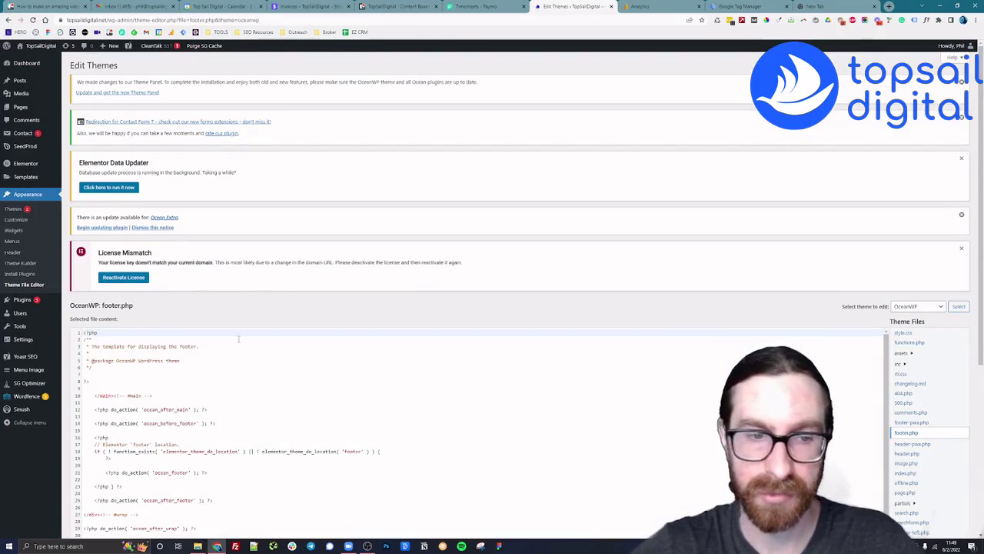
scroll(240, 339, "down", 2)
scroll(308, 384, "up", 2)
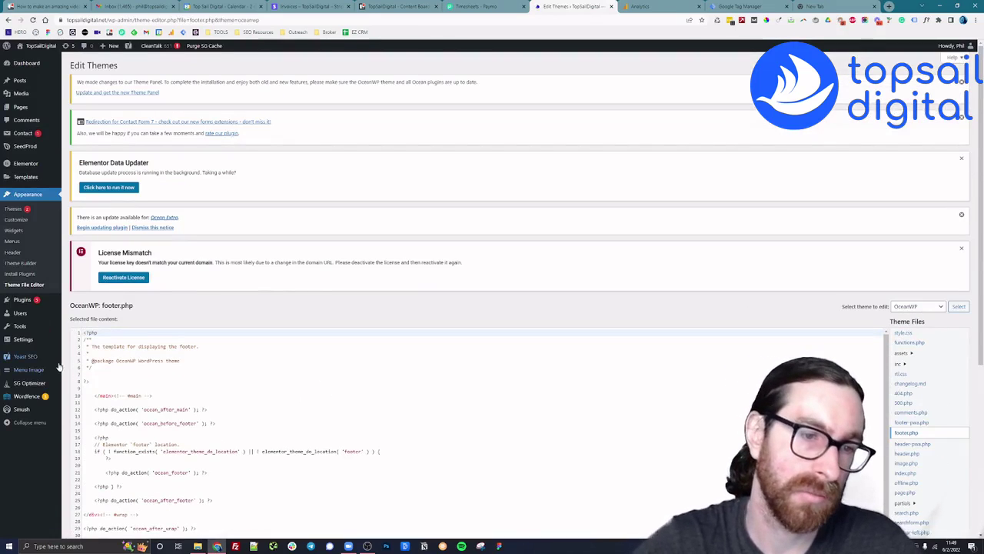
scroll(99, 439, "down", 10)
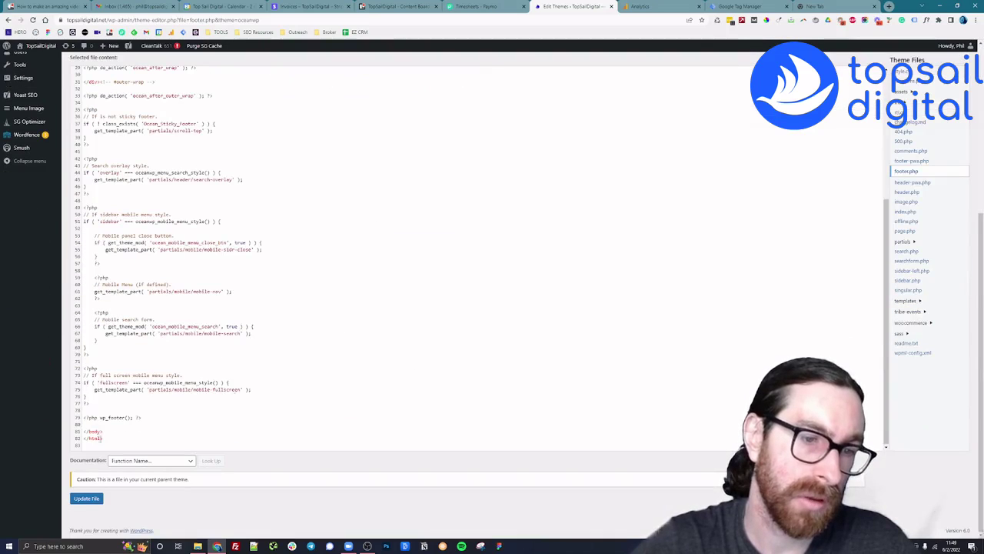
Step: Copy the Google Tag Manager noscript body snippet, paste it just above the closing body tag in footer.php, and update the file
left_click(100, 423)
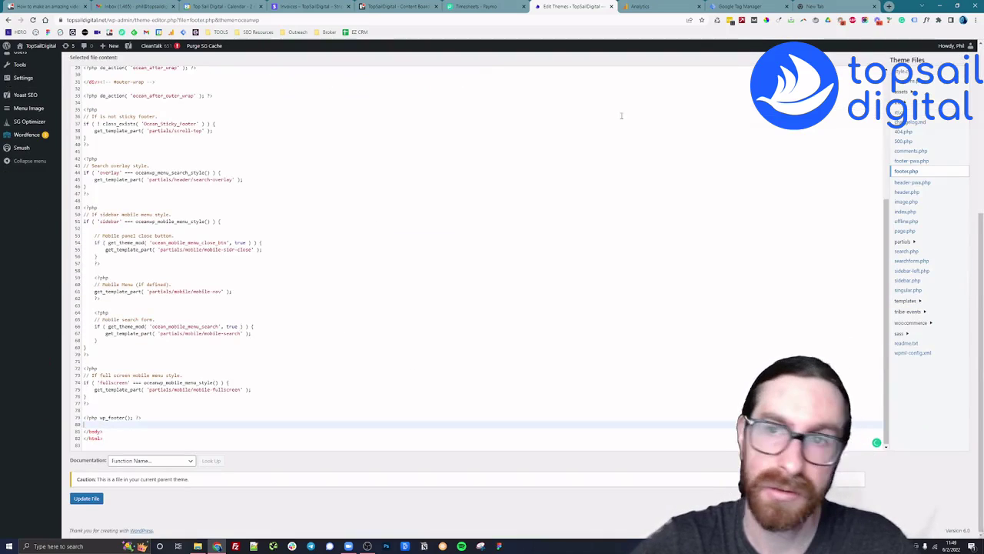
left_click(734, 7)
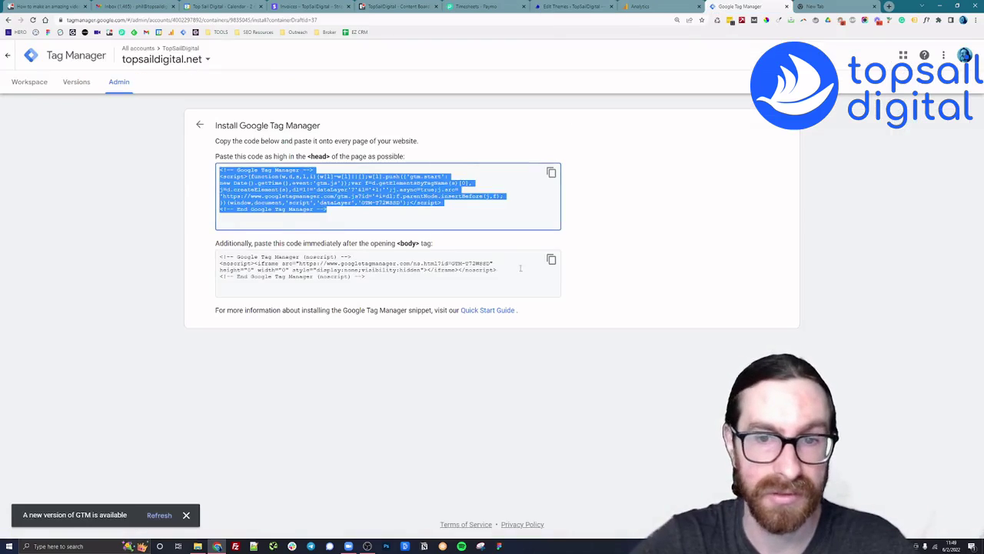
left_click(551, 261)
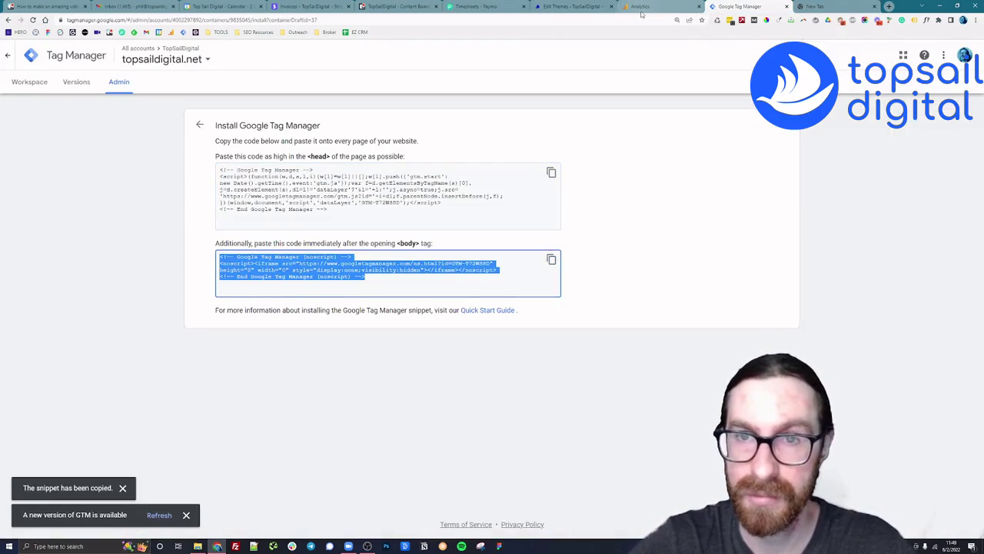
left_click(572, 6)
key("ctrl+v")
left_click(87, 499)
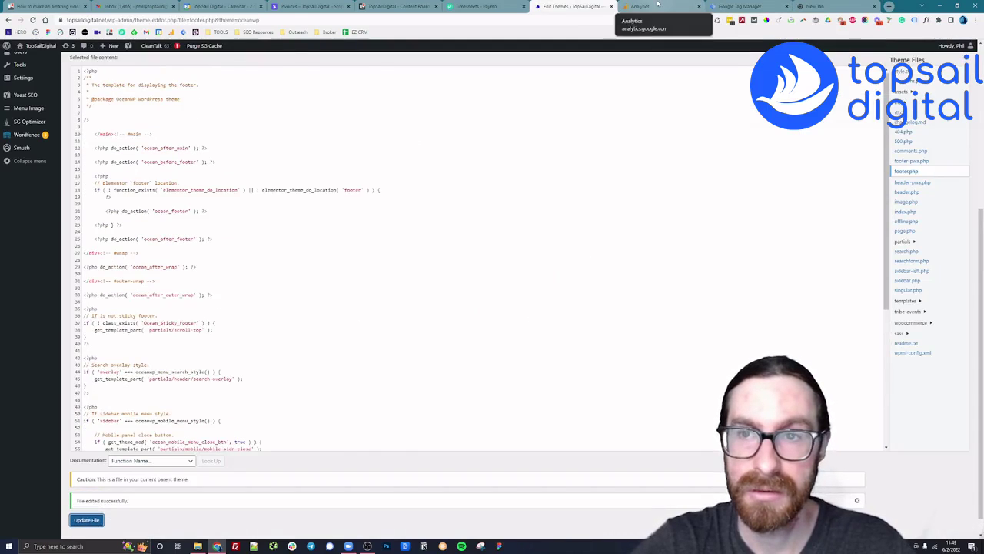
left_click(657, 5)
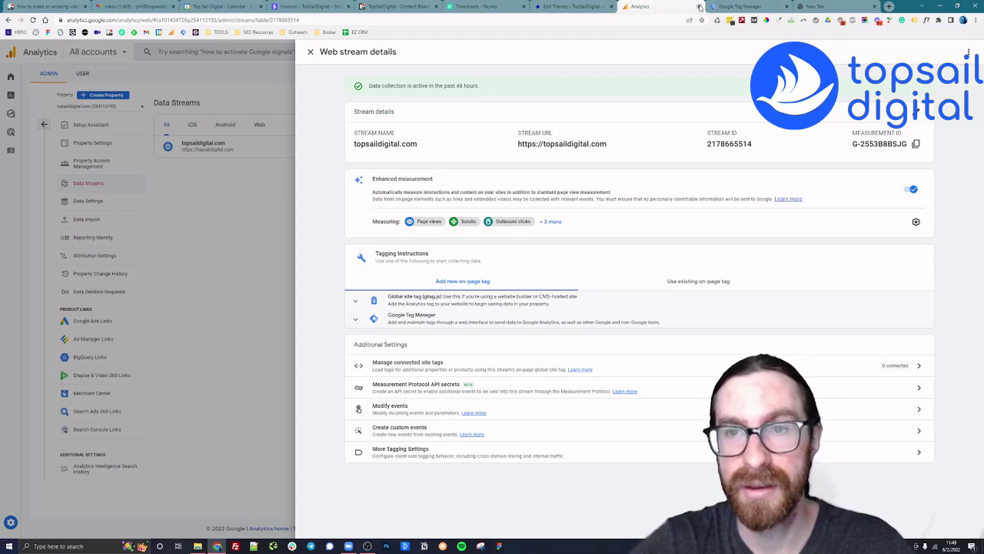
left_click(739, 6)
left_click(31, 82)
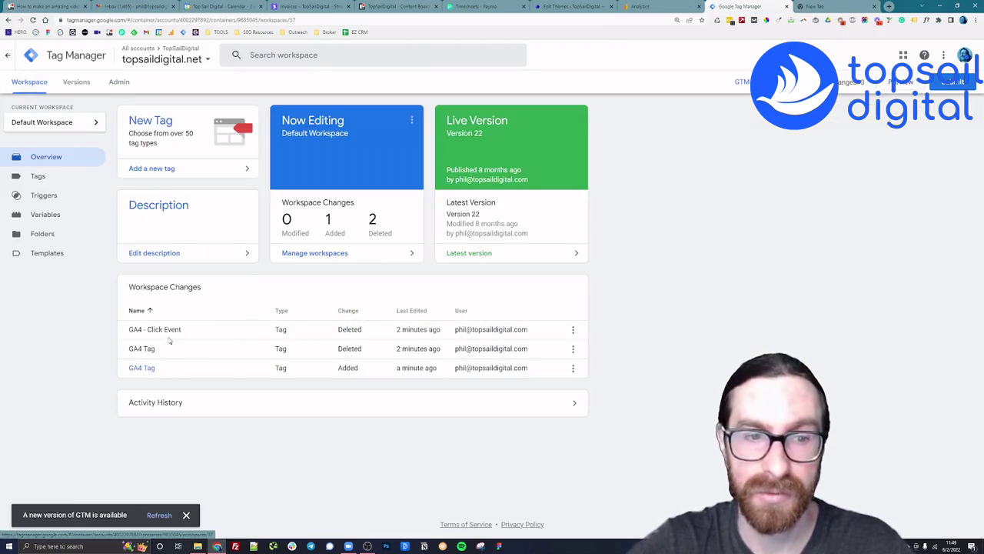
left_click(901, 81)
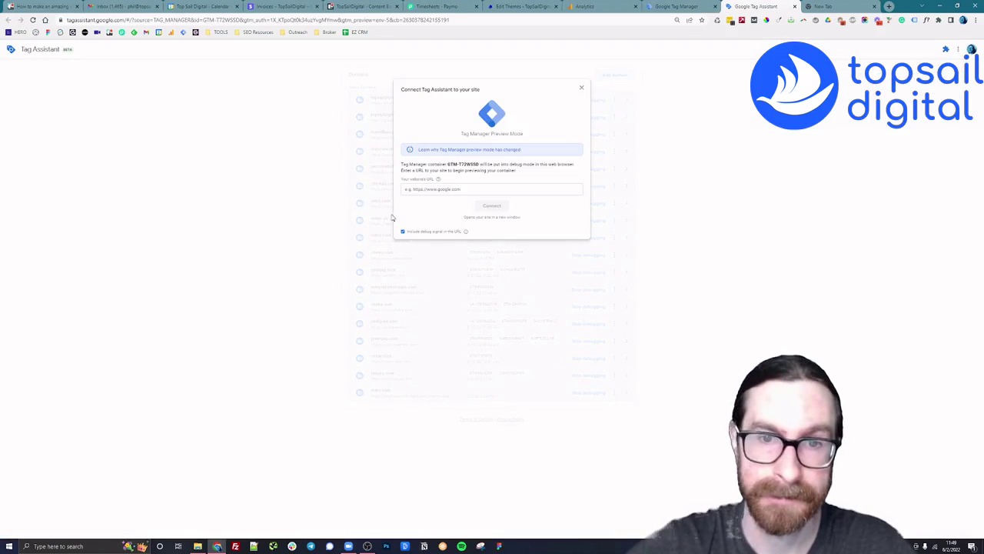
left_click(458, 186)
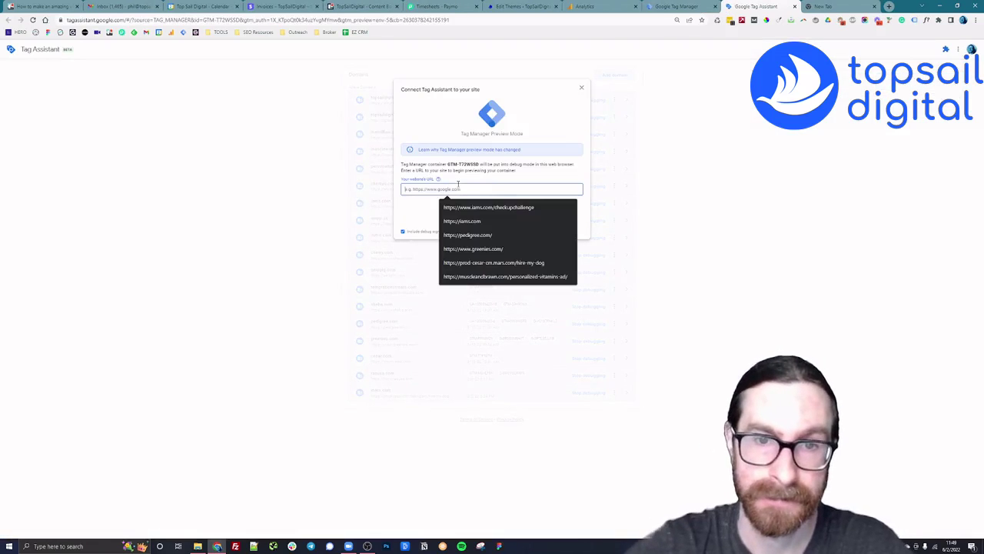
type("topsaildigital.net")
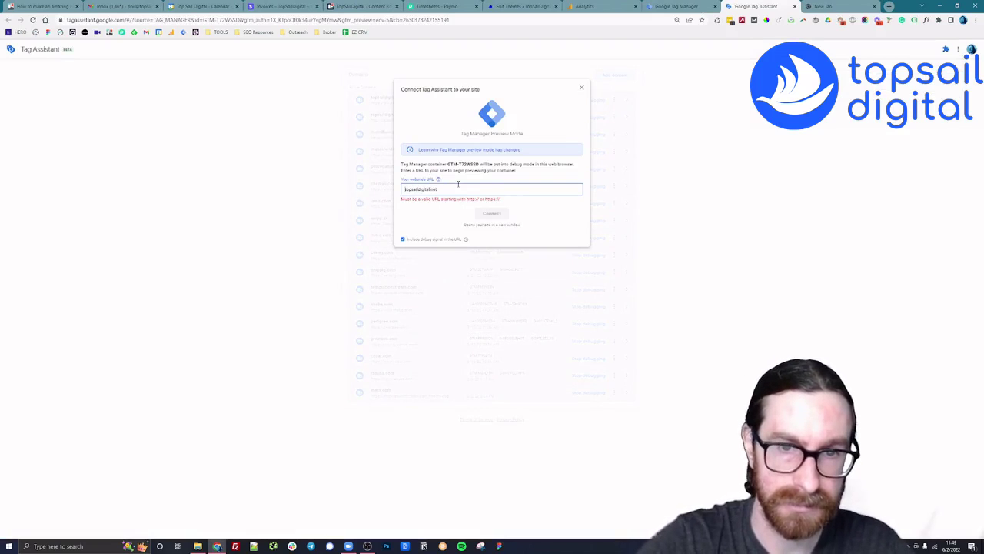
type("http://www.")
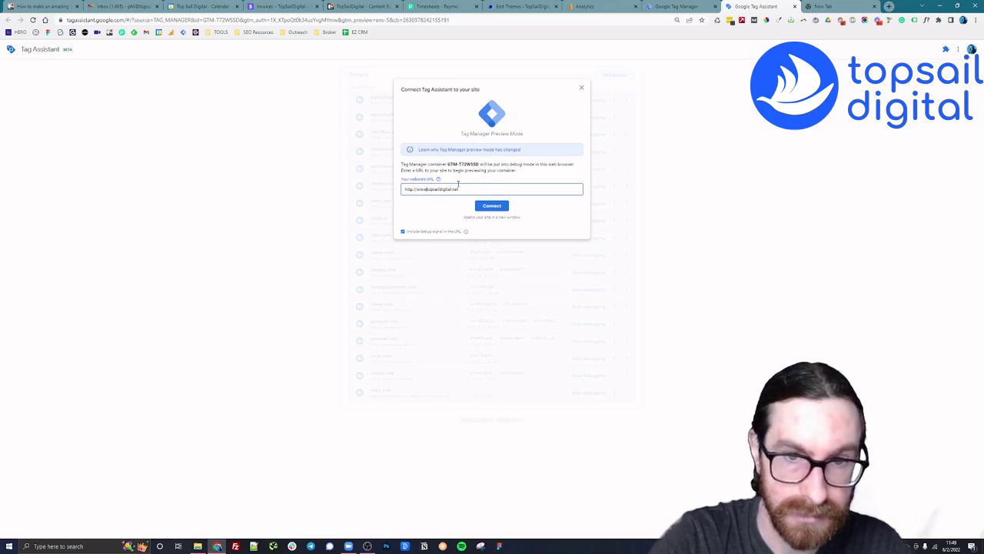
left_click(492, 207)
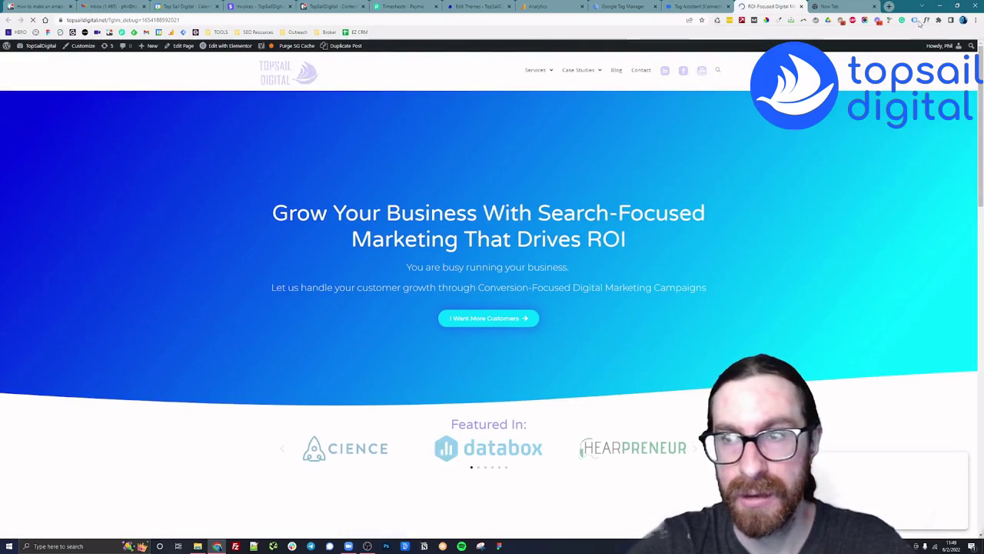
Step: Check the previewed site's tags with Tag Assistant Legacy and examine which tags fired in the connected Tag Assistant summary
left_click(914, 21)
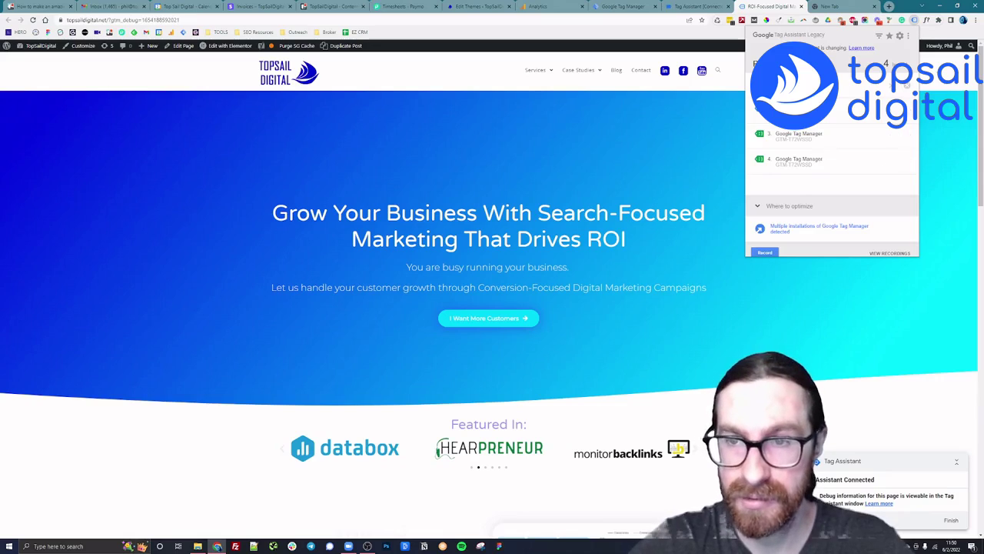
left_click(608, 144)
left_click(688, 6)
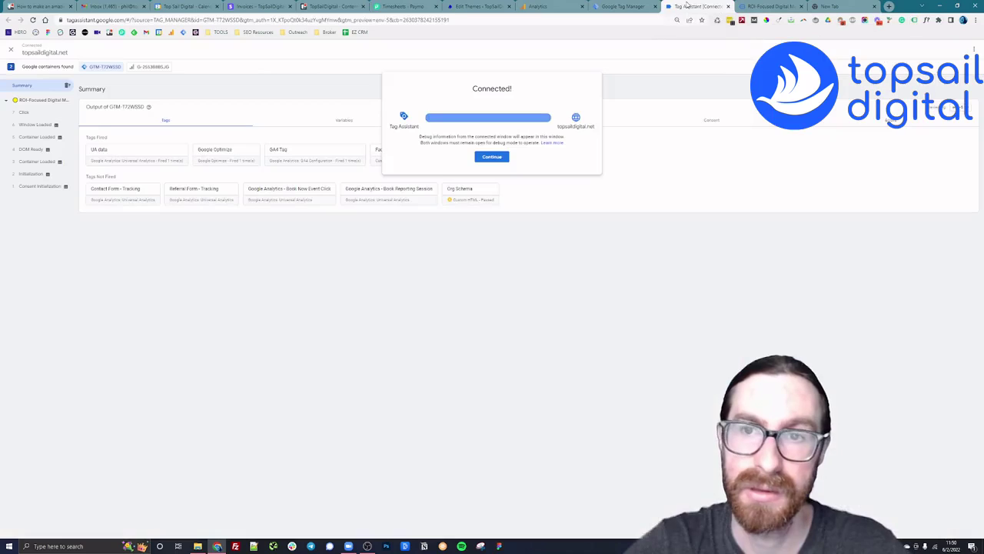
left_click(489, 156)
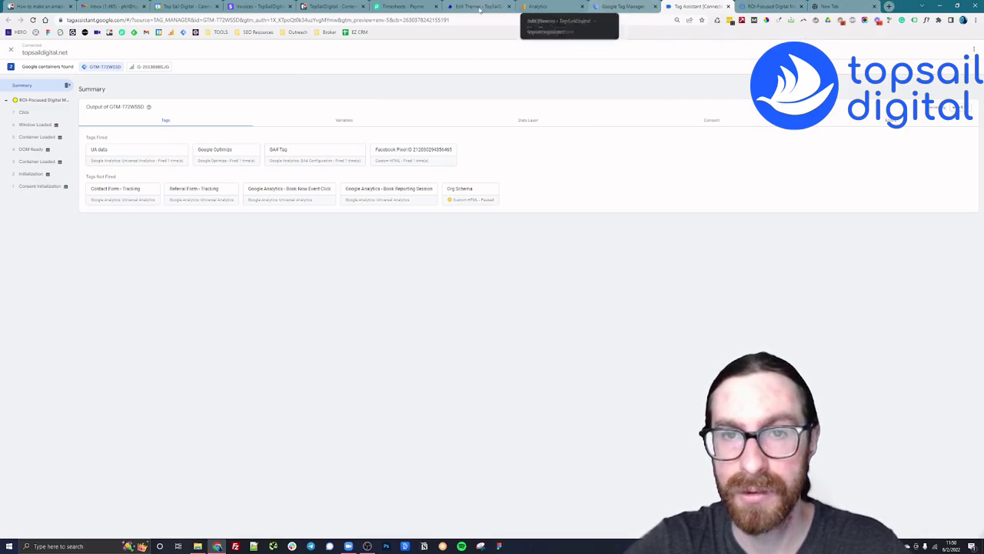
Step: Switch to Google Analytics, leave the web stream details, and open the Realtime report to check incoming traffic
left_click(545, 8)
left_click(310, 52)
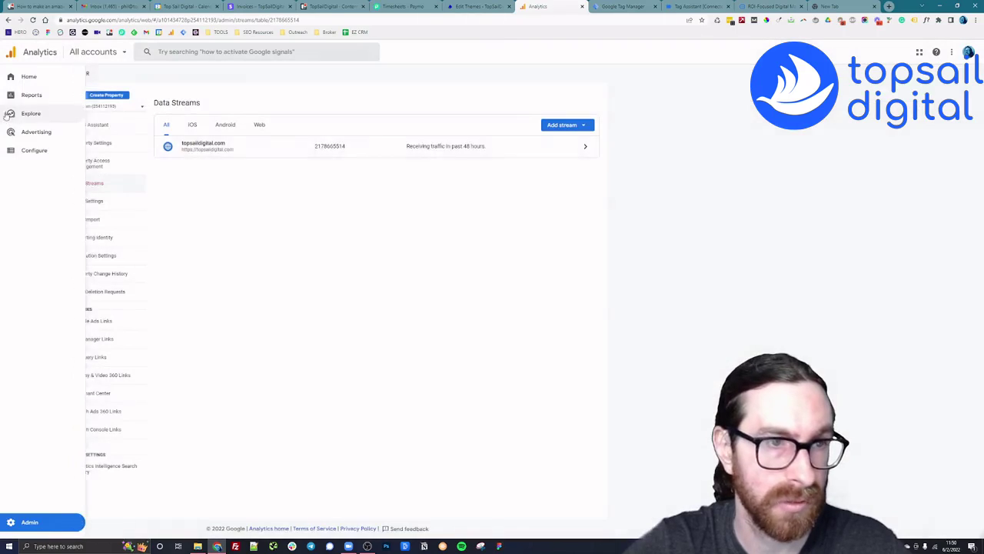
left_click(10, 94)
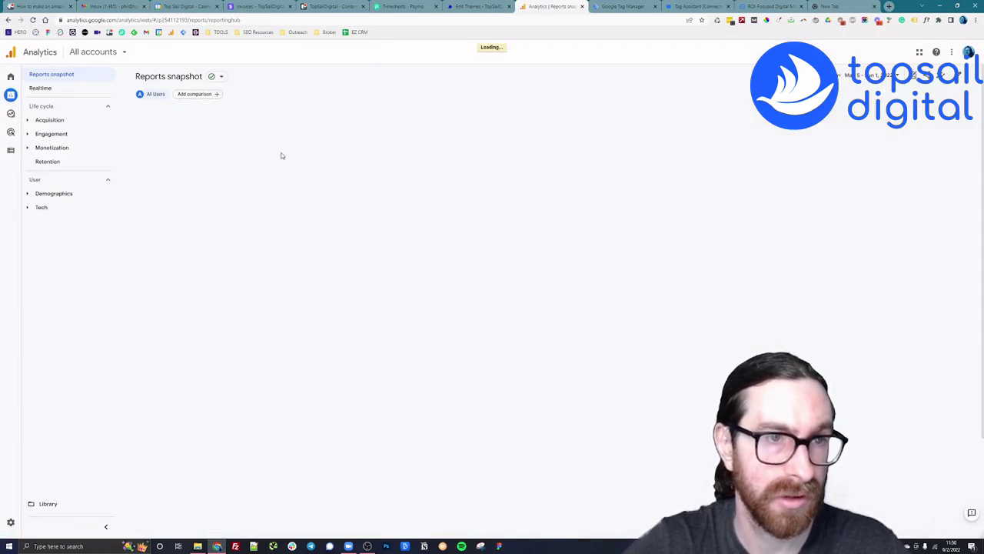
left_click(54, 89)
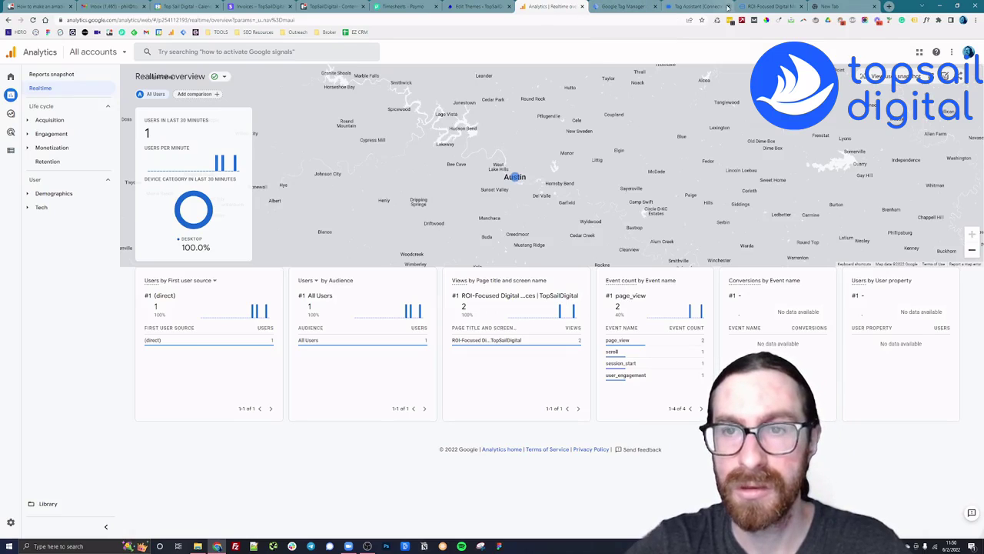
Step: Close the Tag Assistant and previewed website browser tabs
left_click(598, 6)
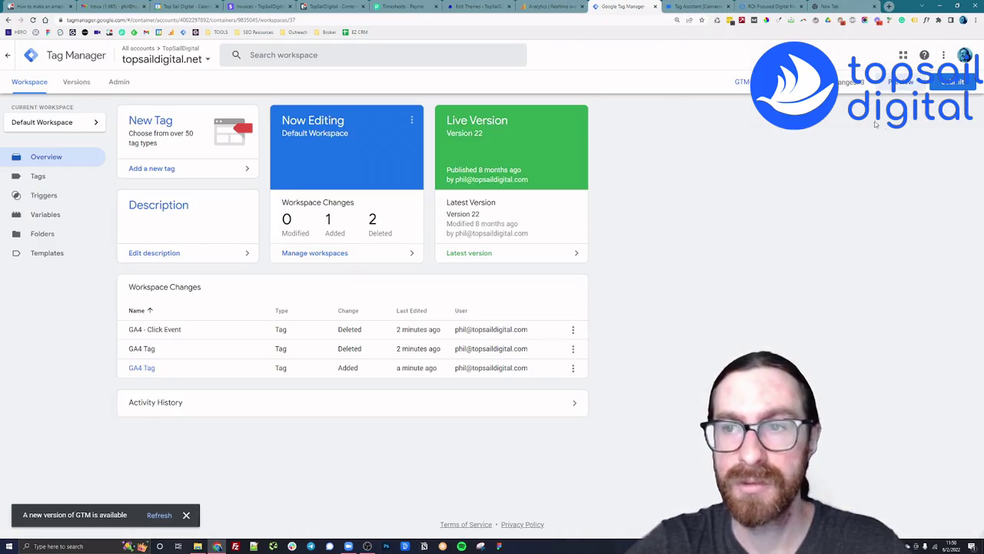
left_click(683, 6)
left_click(728, 6)
left_click(736, 6)
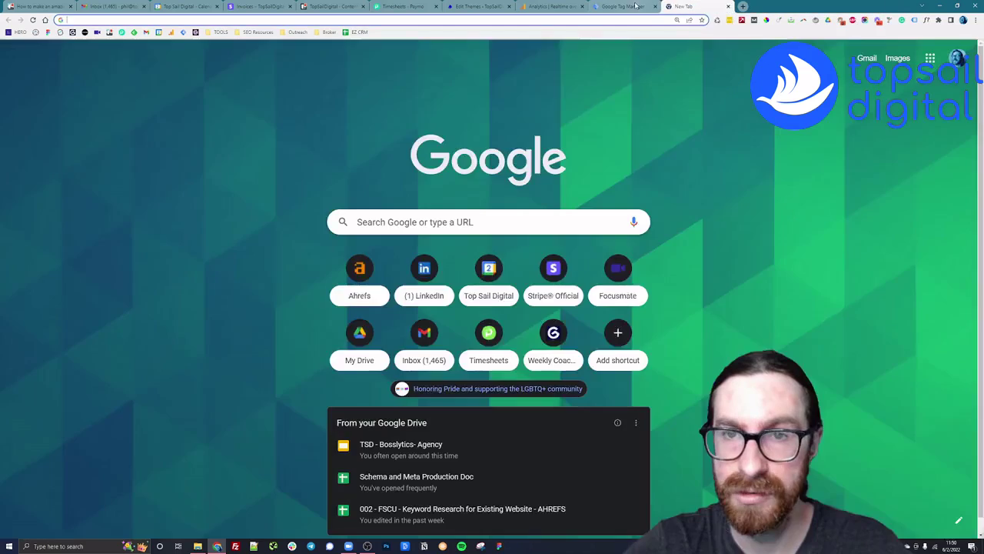
Step: Submit the Tag Manager workspace changes with the version name "Added GA4 to GTM!" and publish them to the Live environment
left_click(622, 6)
left_click(946, 63)
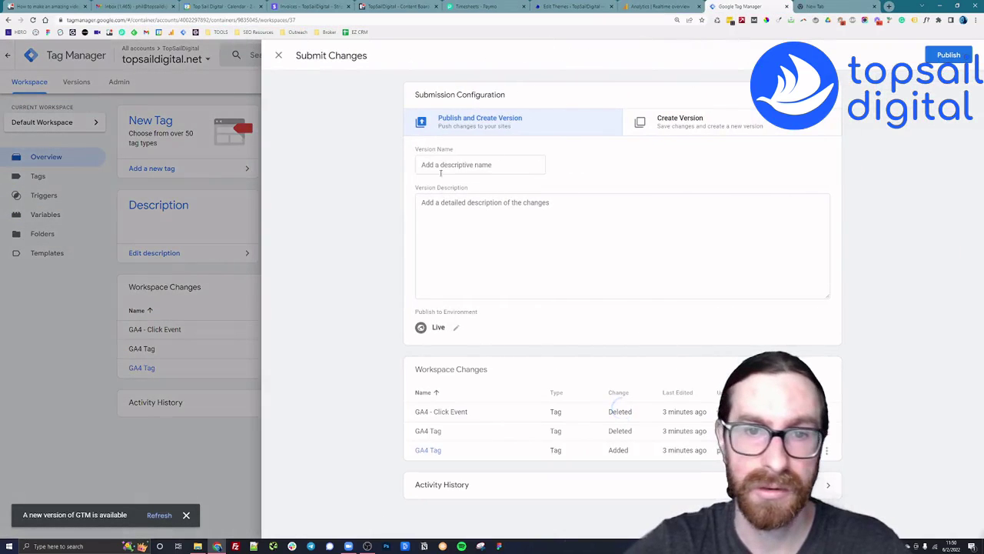
left_click(444, 166)
type("Added GA4 to GTM!")
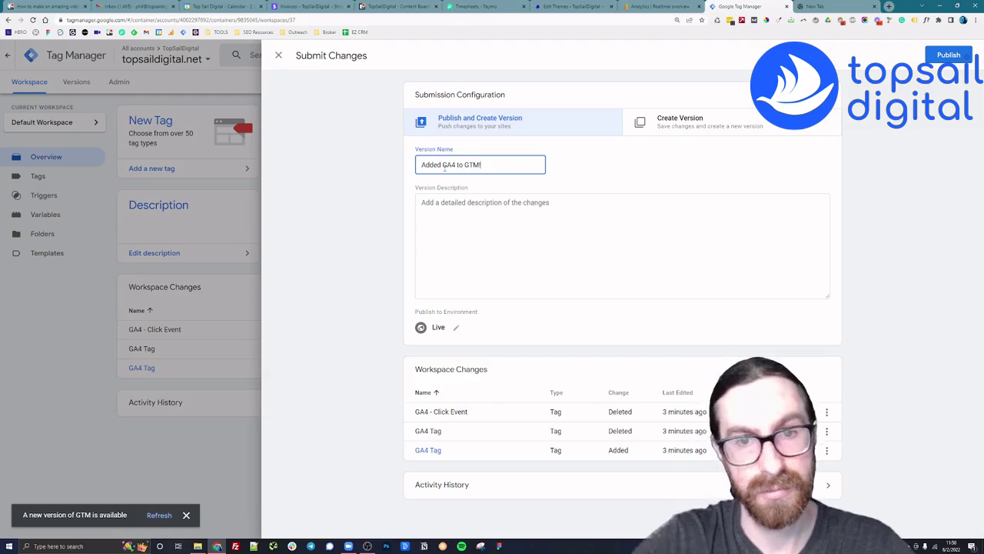
left_click(937, 60)
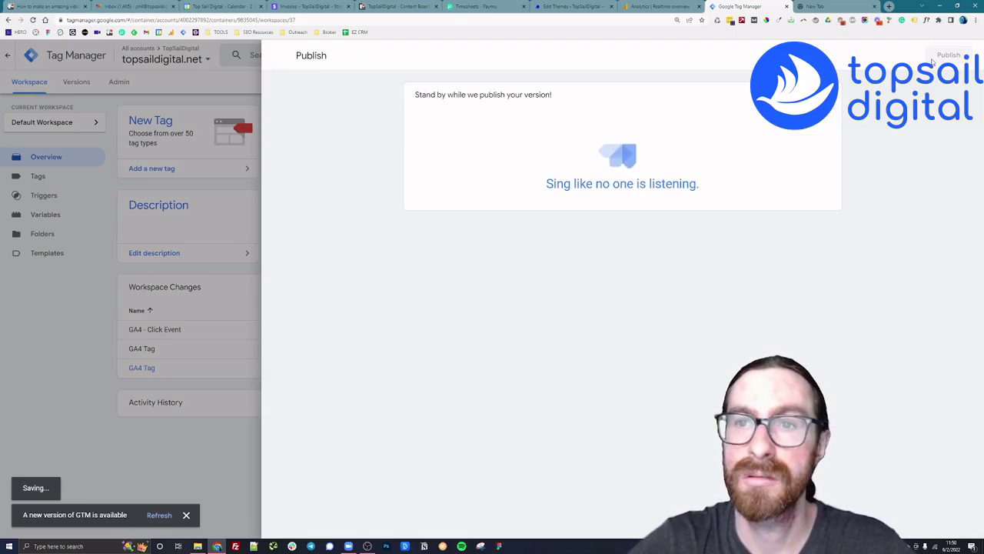